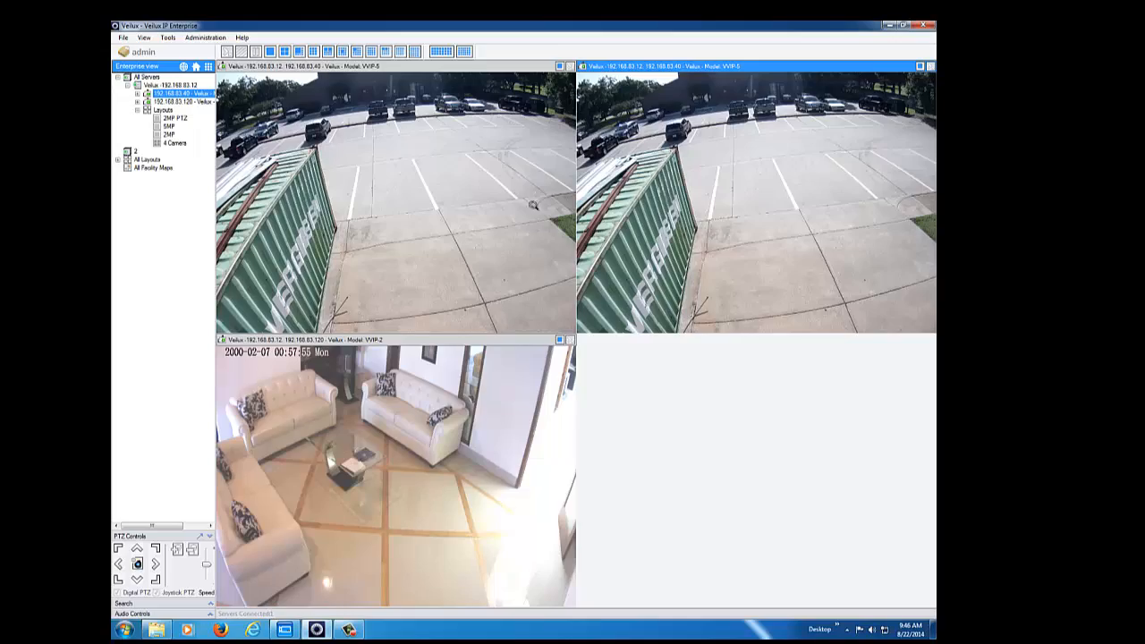
Step: Open the properties of the 192.168.83.40 parking-lot camera and check its general settings, including the alternate ports option
left_click(352, 203)
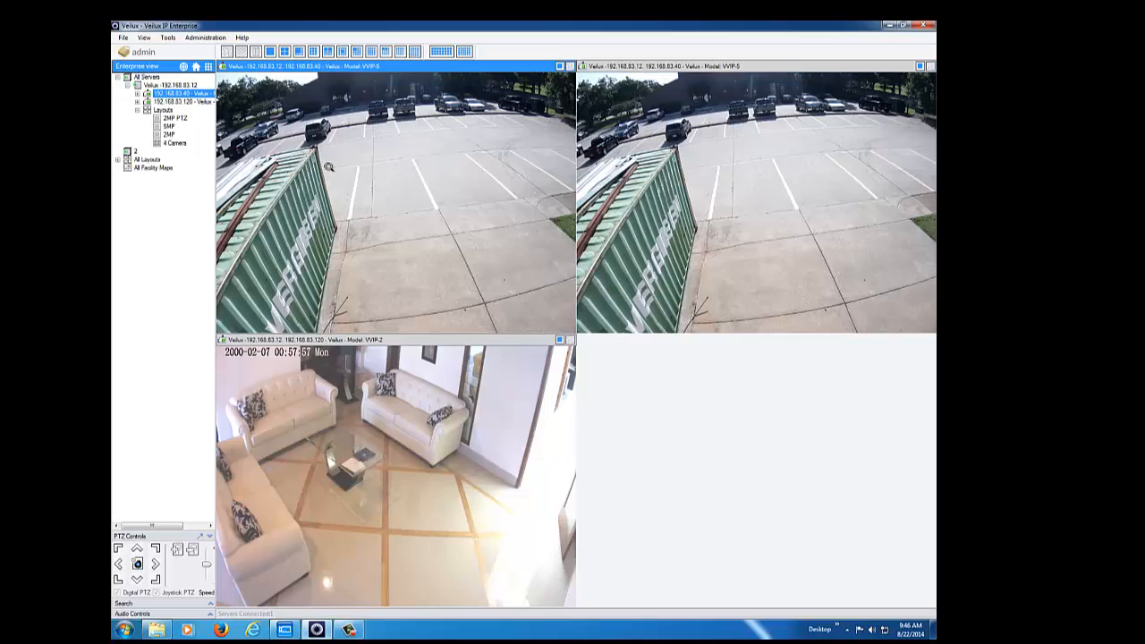
right_click(328, 166)
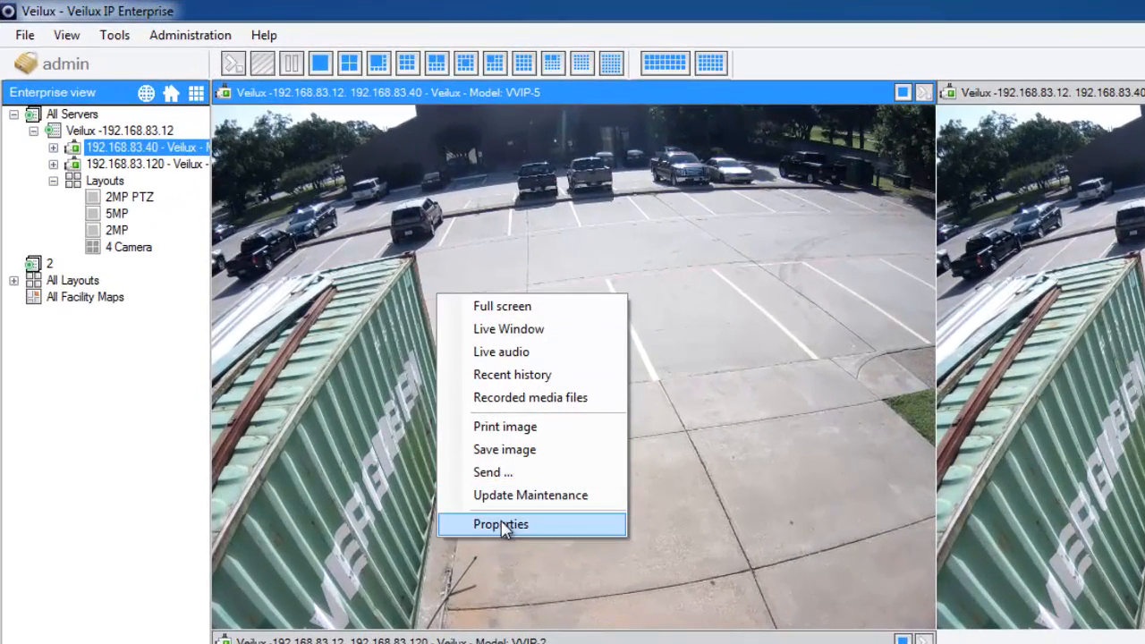
left_click(501, 524)
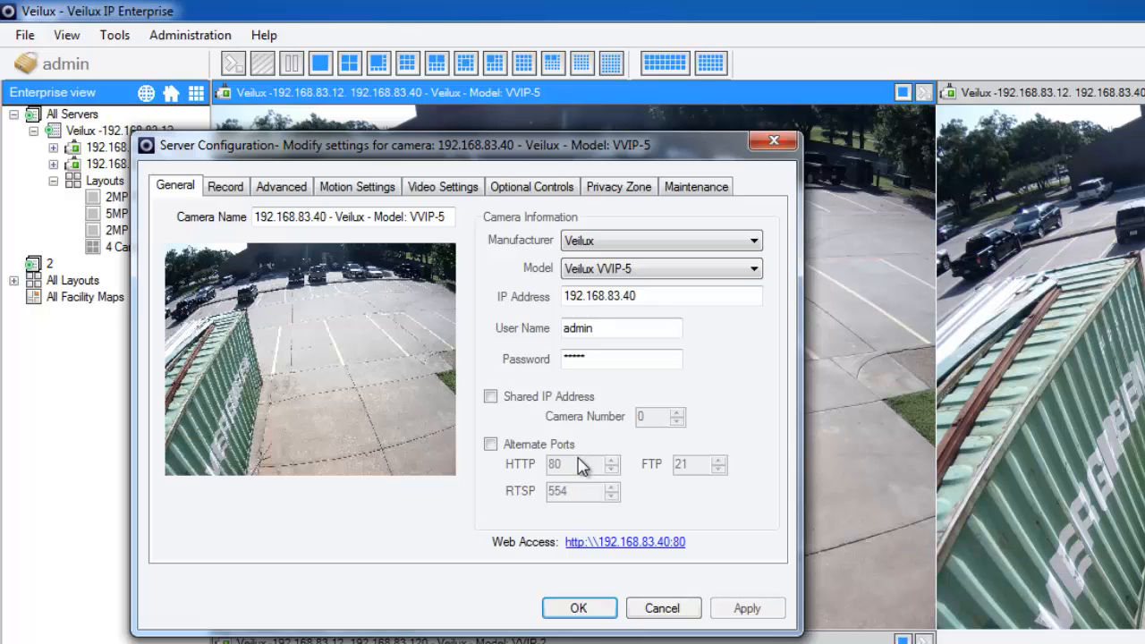
left_click(492, 444)
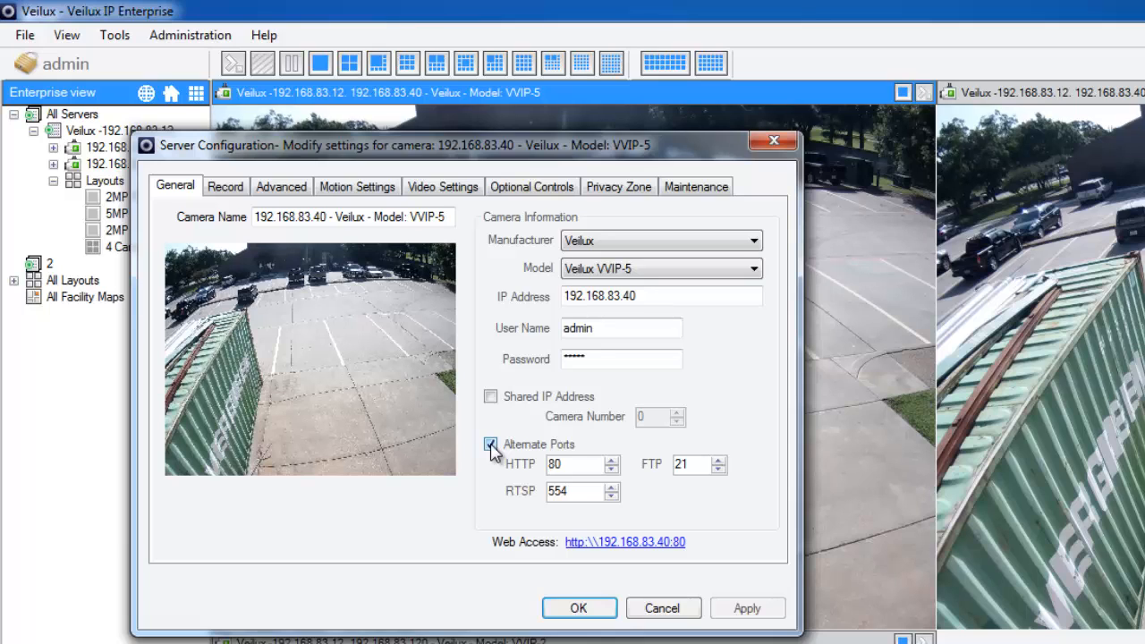
left_click(491, 445)
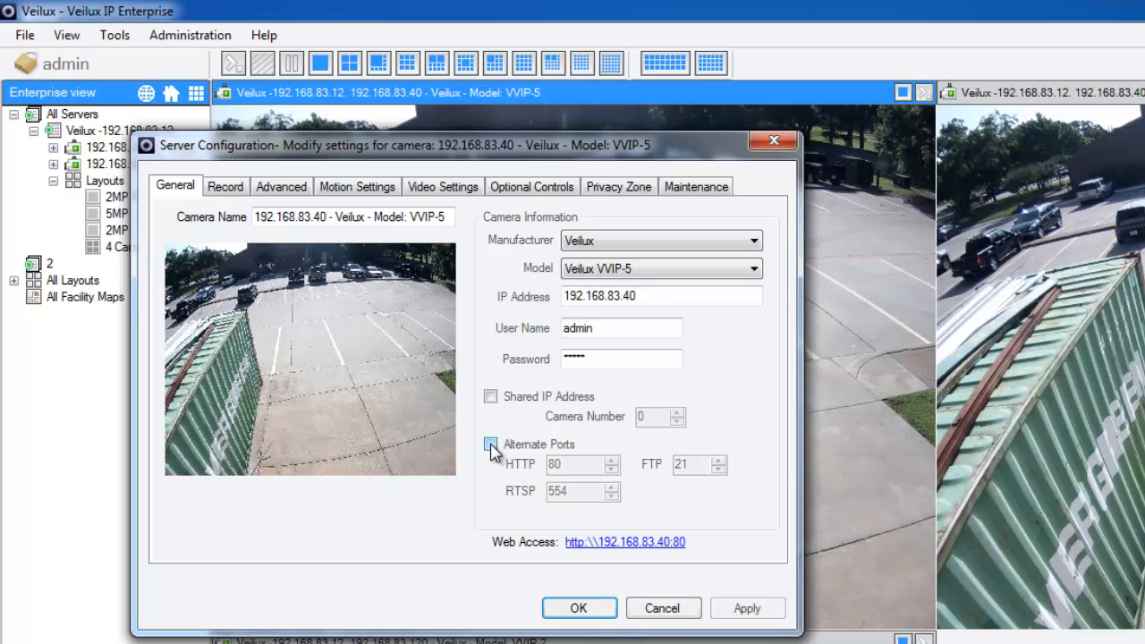
Step: Set the camera's recording type to Motion Only and its capture format to H264
left_click(231, 189)
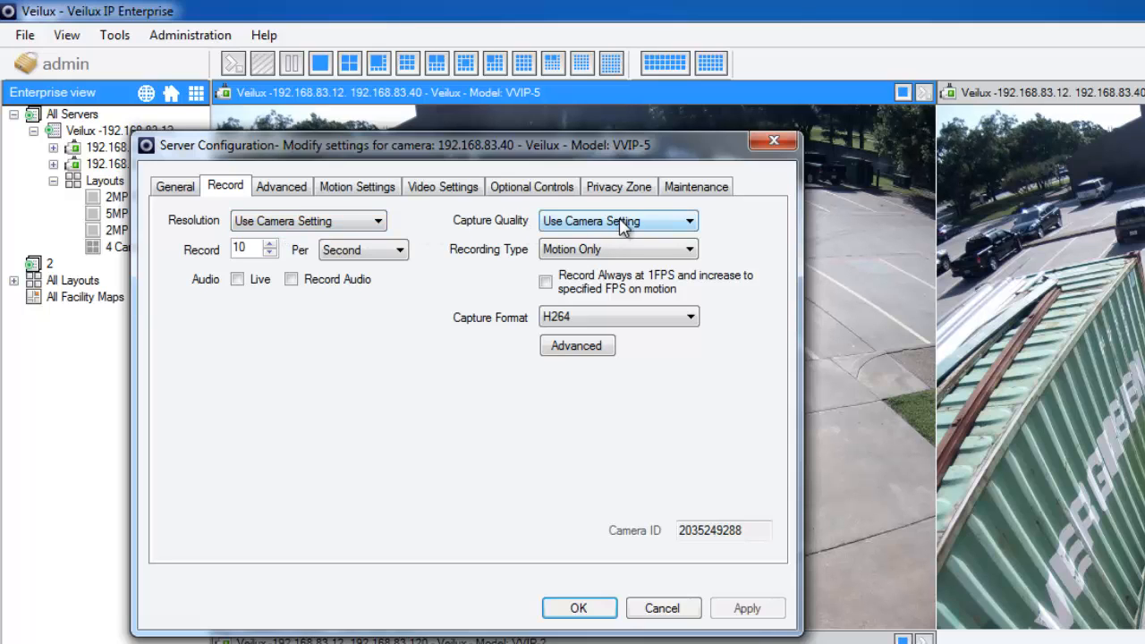
left_click(590, 256)
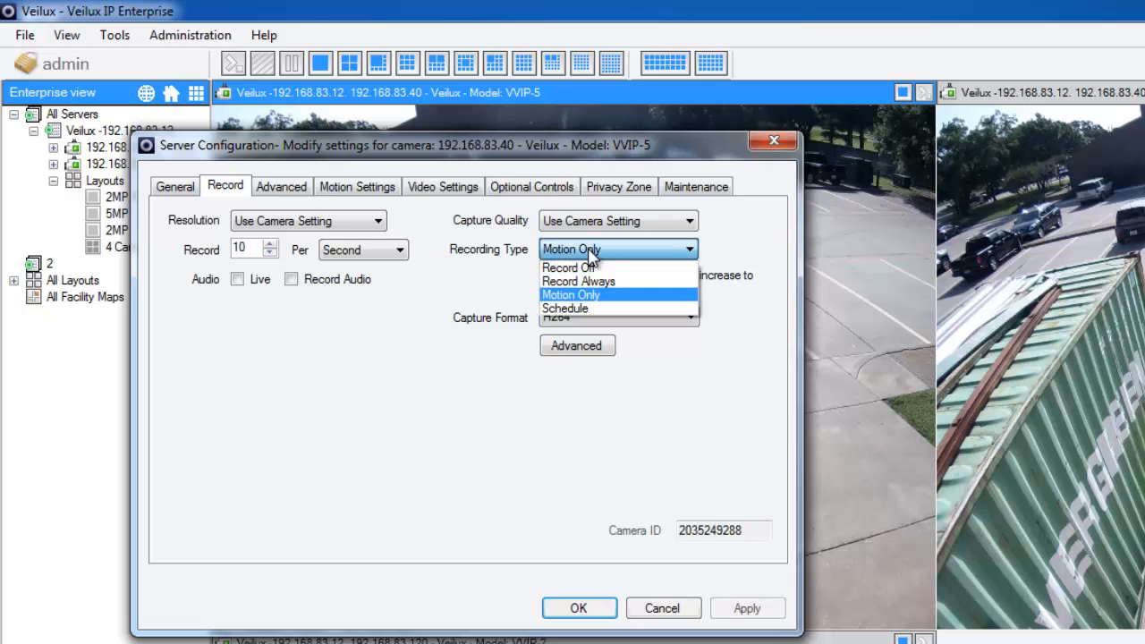
left_click(635, 295)
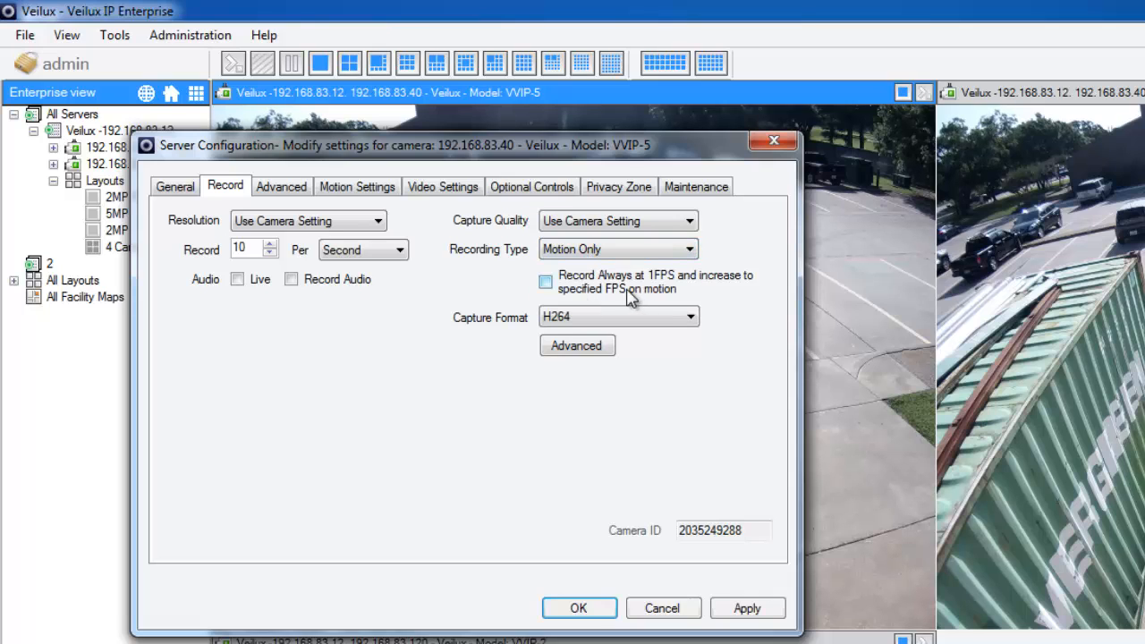
left_click(568, 322)
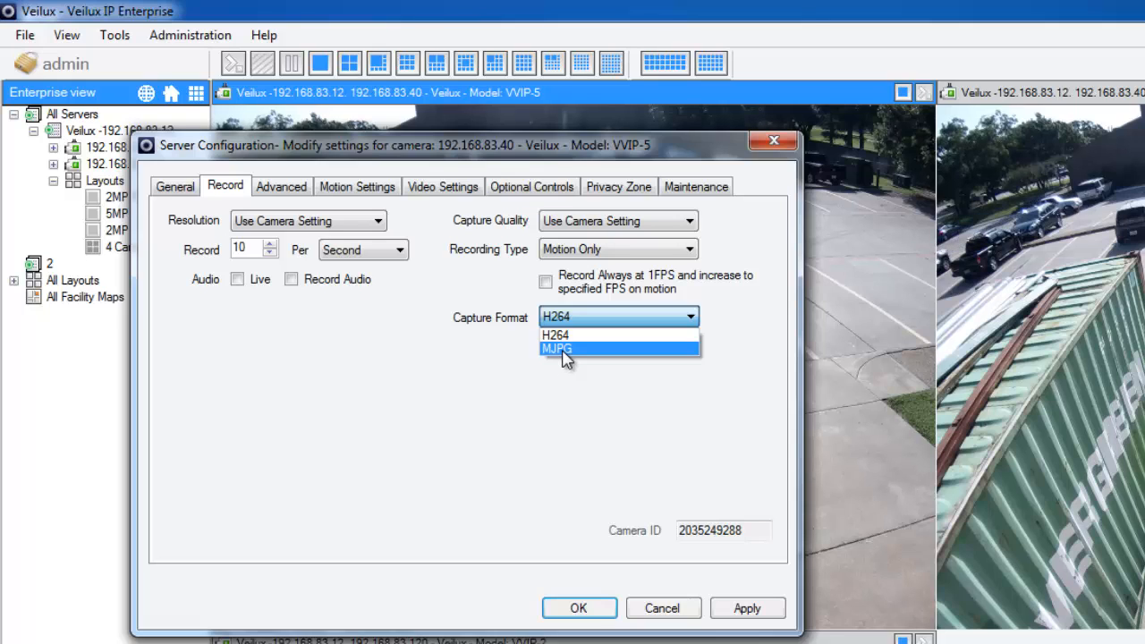
left_click(566, 336)
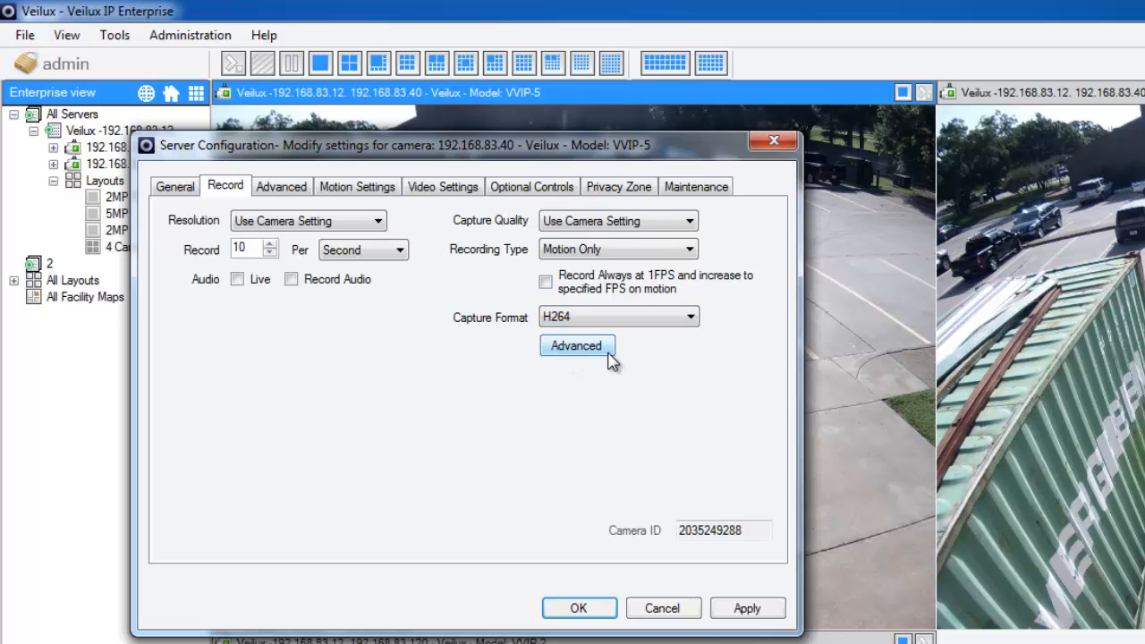
Step: Review the camera's storage options and switch its motion detection to Camera Side Motion Detection
left_click(282, 193)
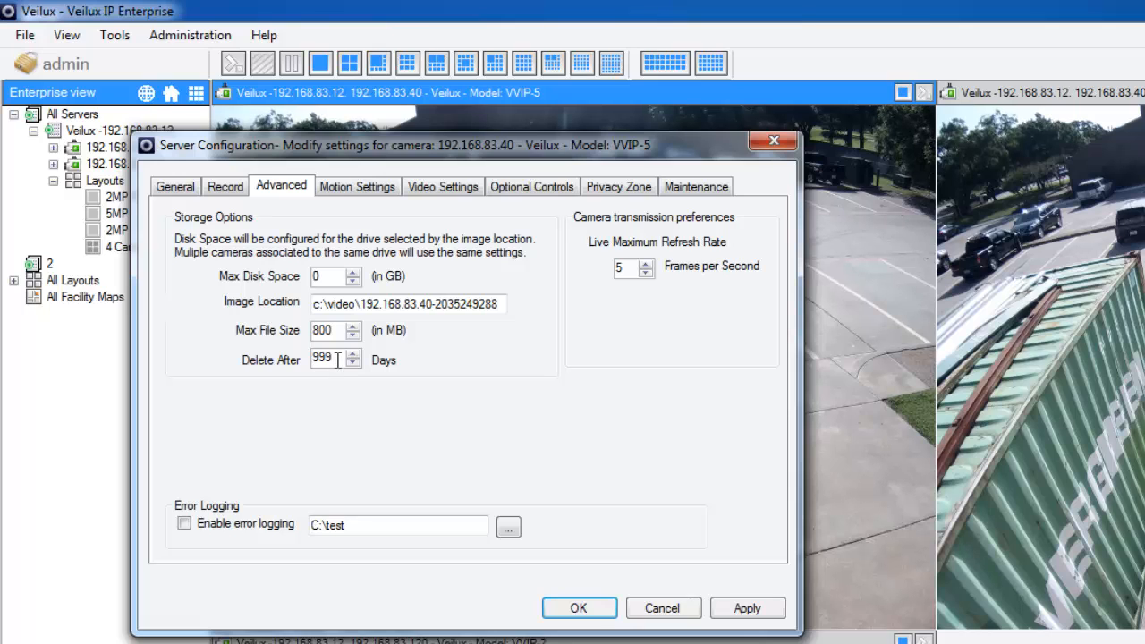
left_click(362, 186)
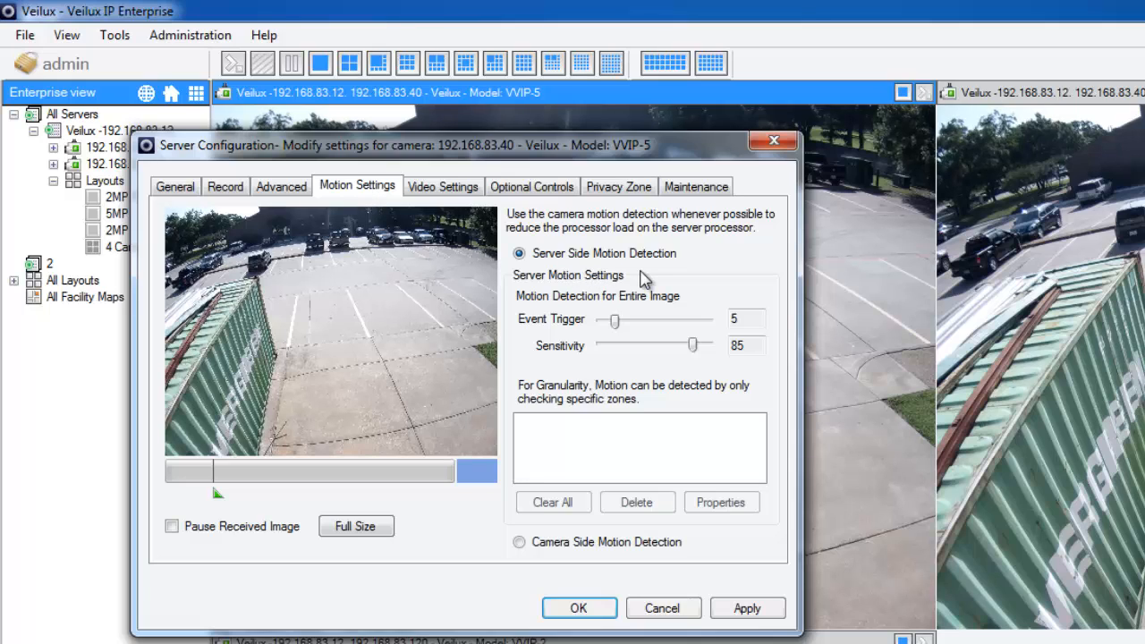
left_click(523, 543)
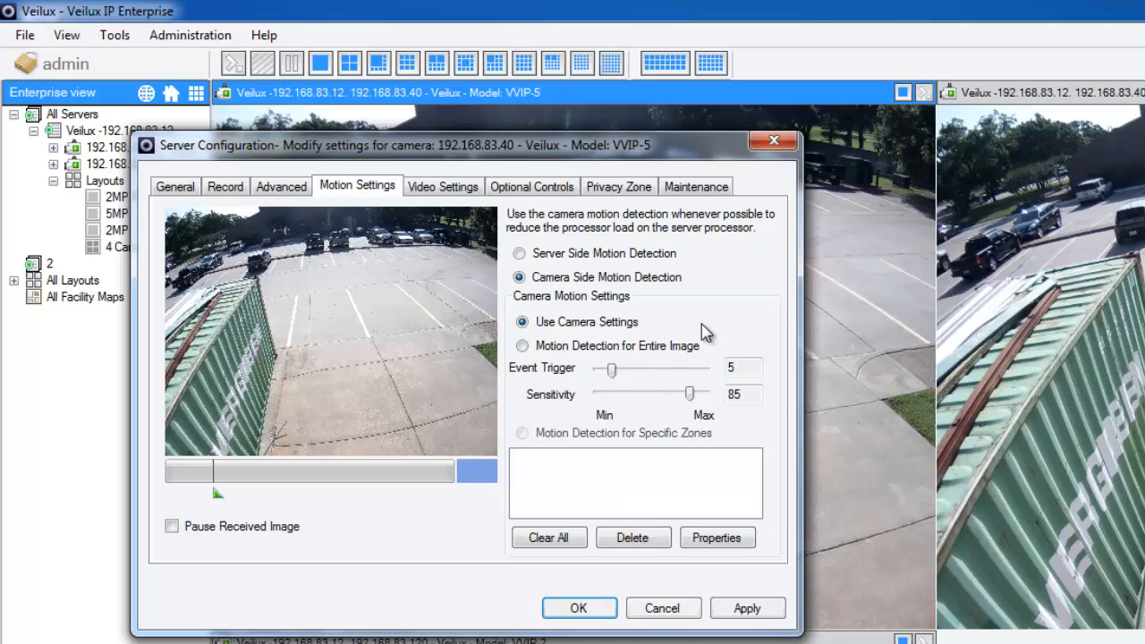
Step: Set the 360° lens orientation to Wall Mount, associate camera 192.168.83.40 - Veilux - Model: VVIP-5 for high resolution, and apply the settings
left_click(431, 186)
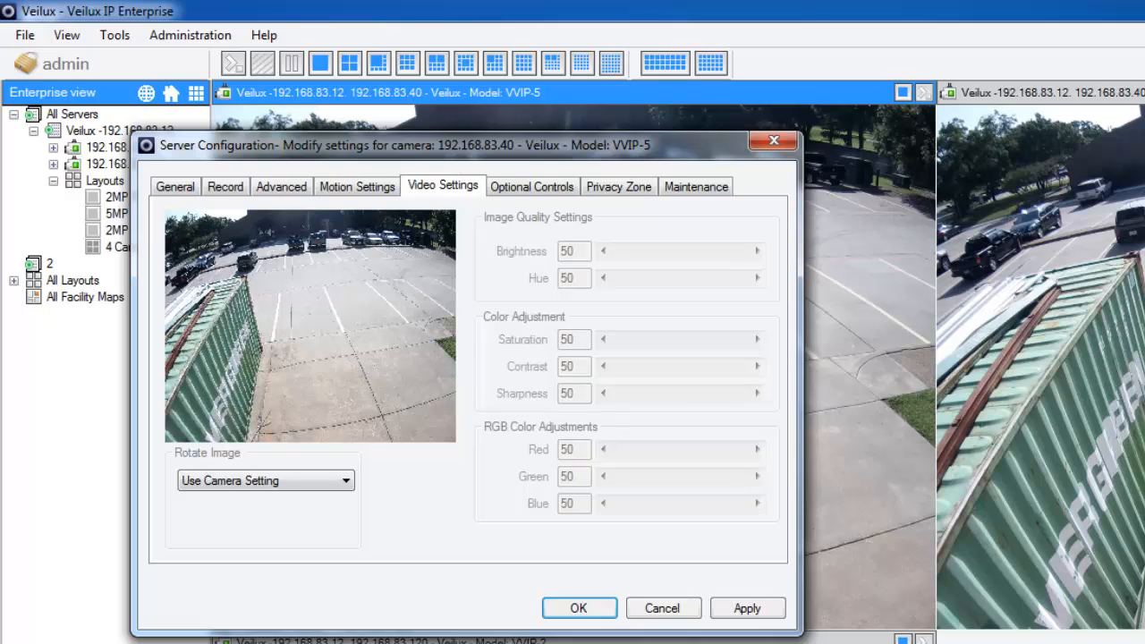
left_click(531, 195)
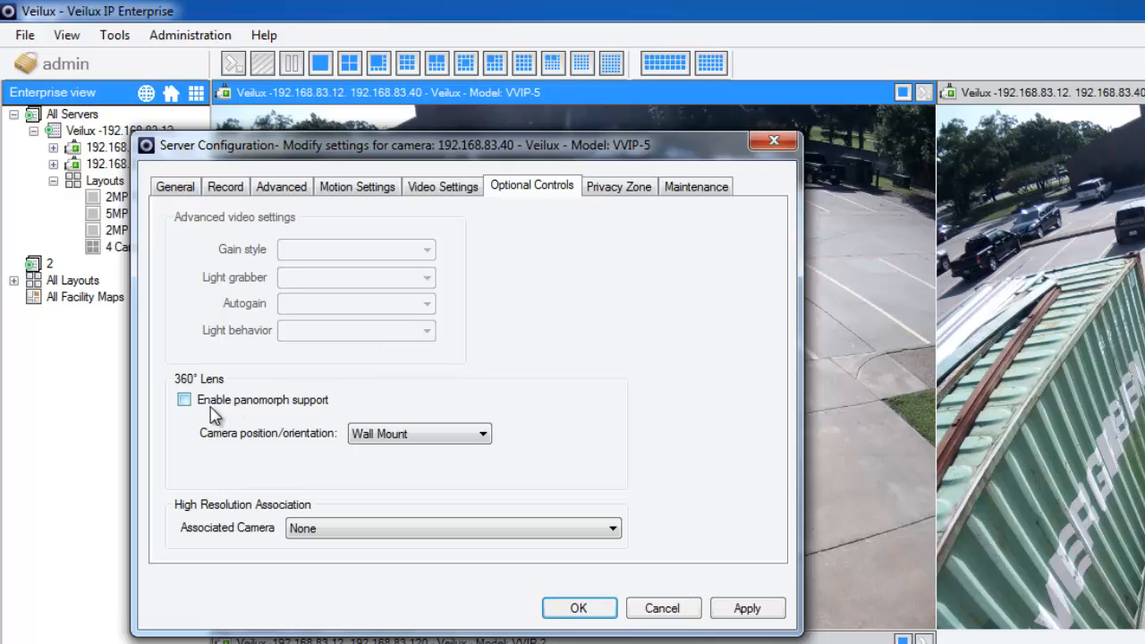
left_click(391, 435)
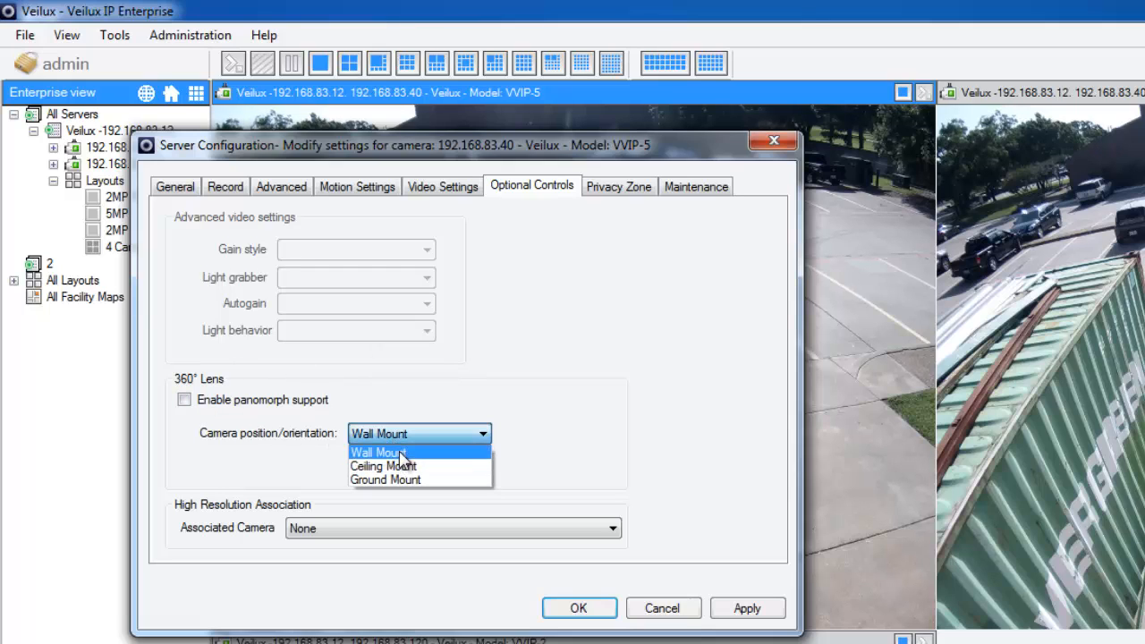
left_click(396, 453)
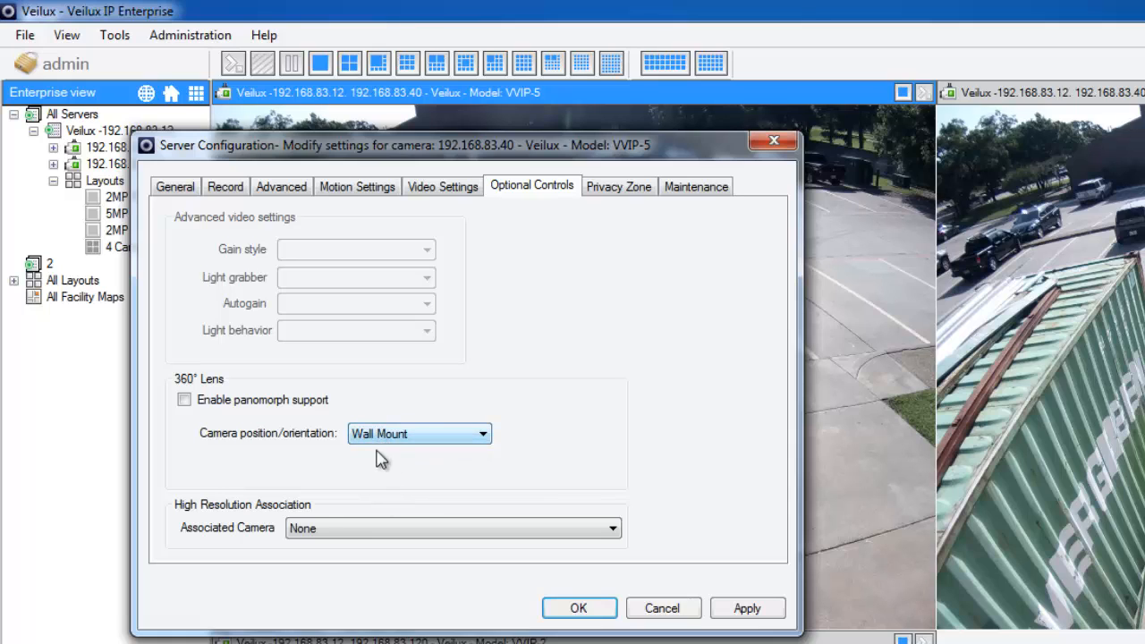
left_click(342, 530)
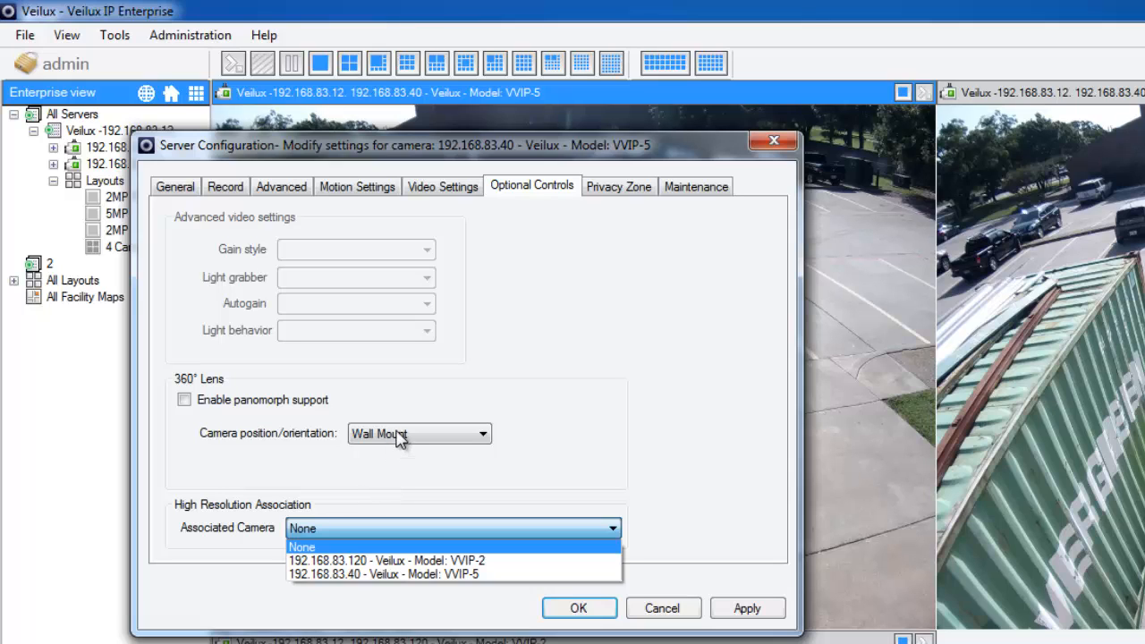
left_click(434, 574)
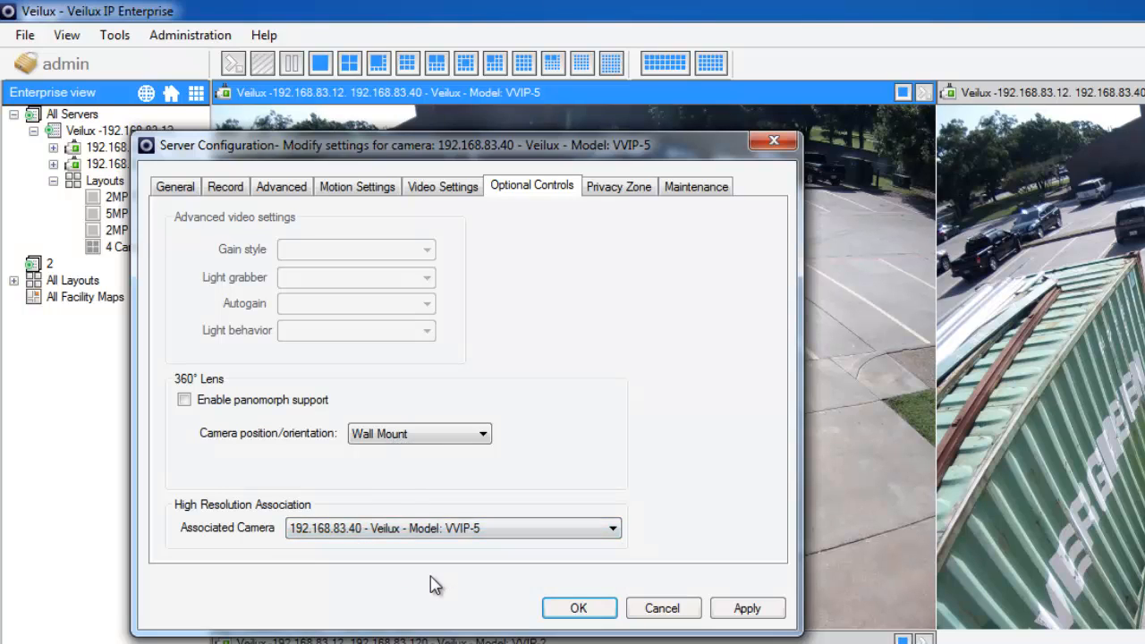
left_click(754, 612)
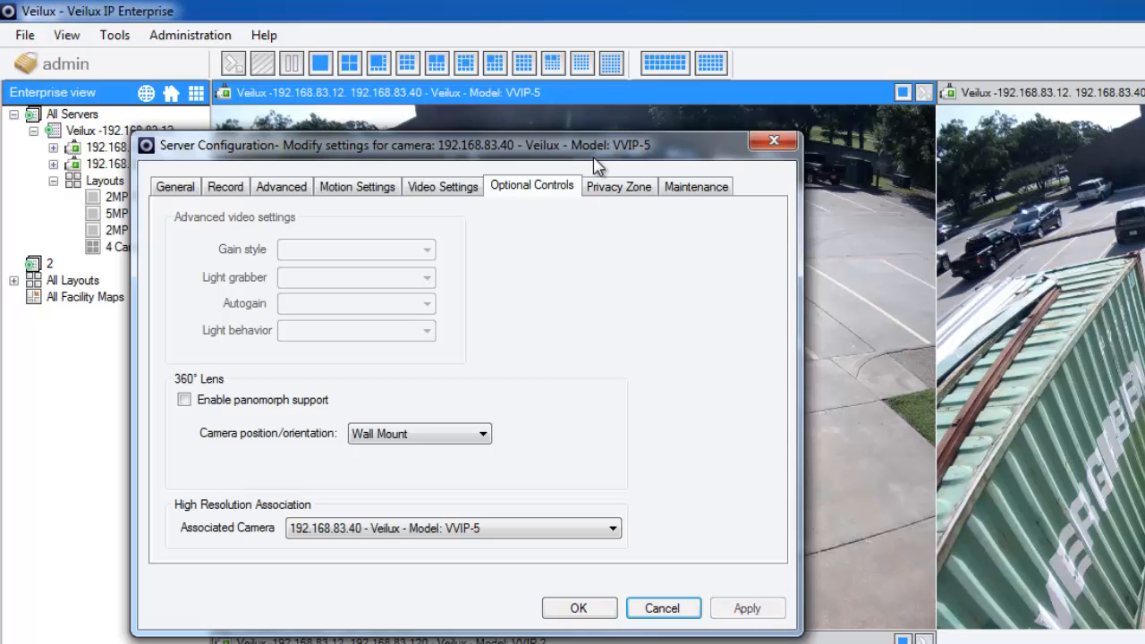
Step: Enter Veilux as the contact plus the contact's phone number in the camera's maintenance information, then save and close the camera configuration
left_click(621, 190)
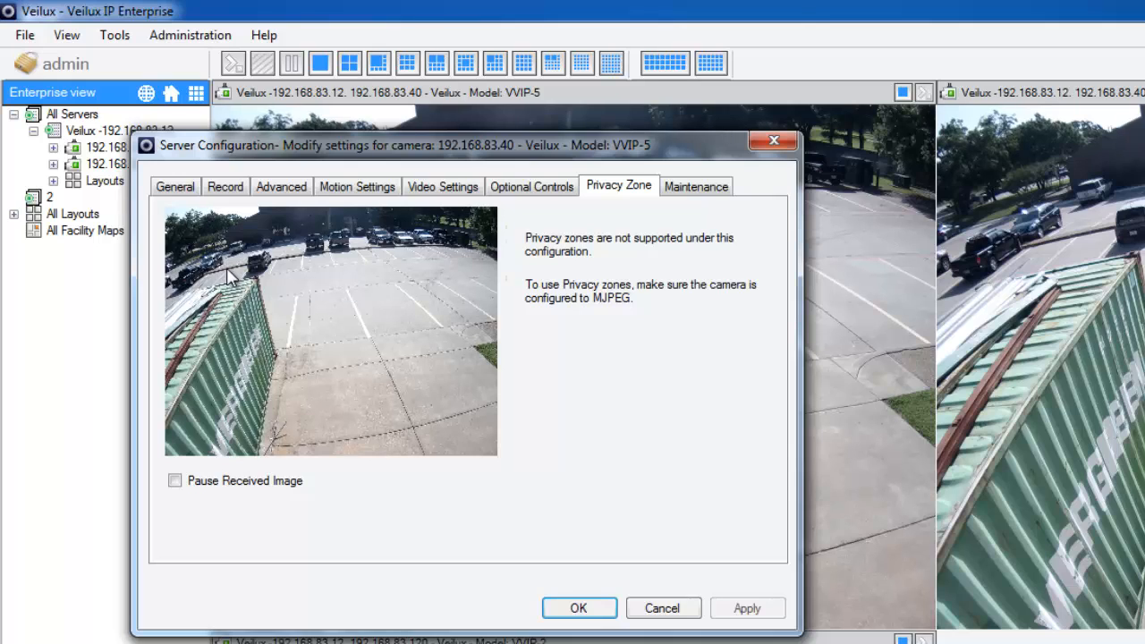
left_click(701, 189)
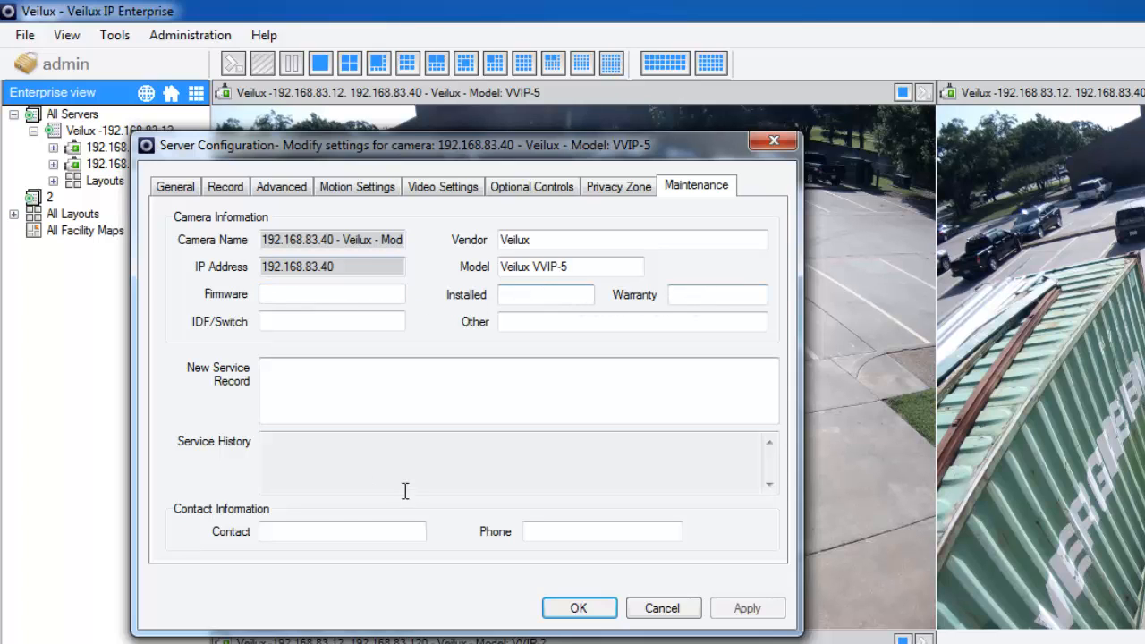
left_click(330, 531)
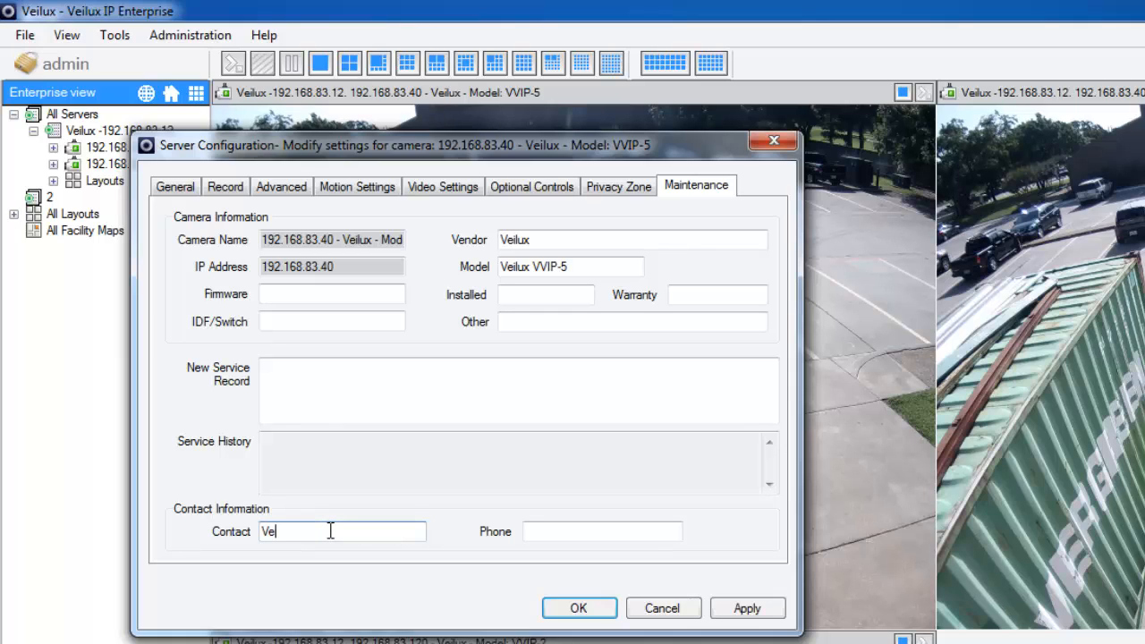
type("Veilux")
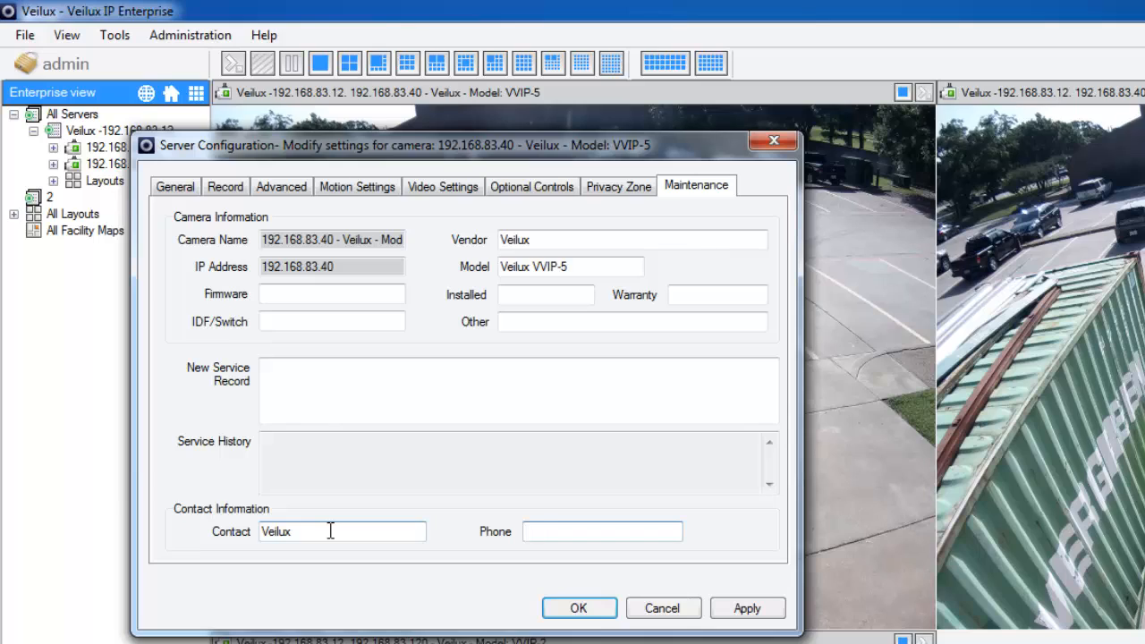
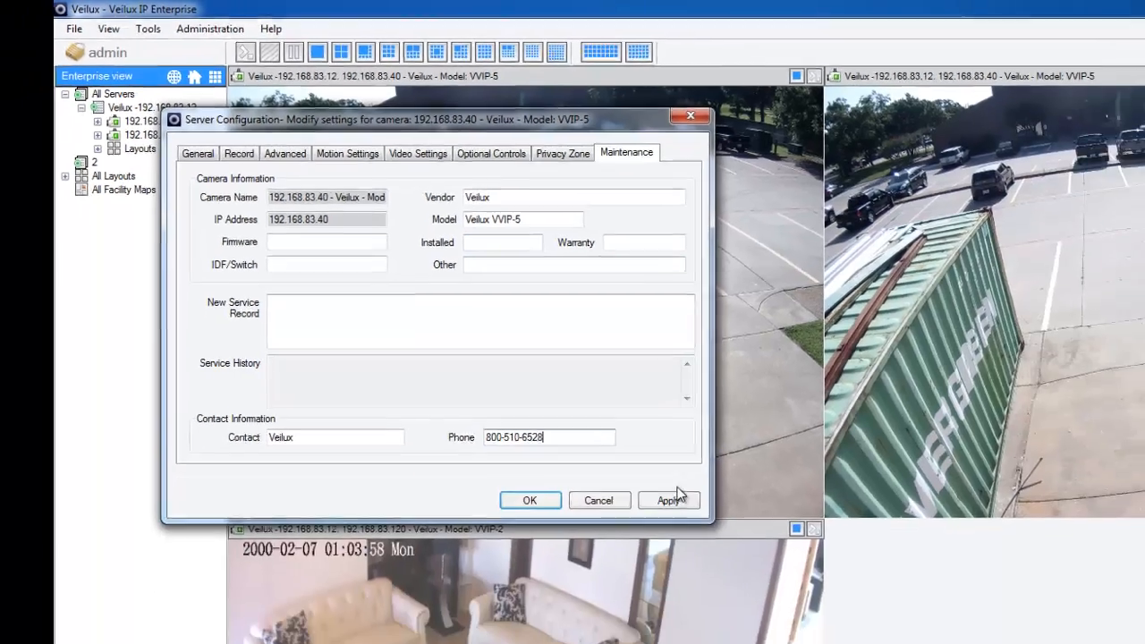
left_click(747, 609)
left_click(445, 314)
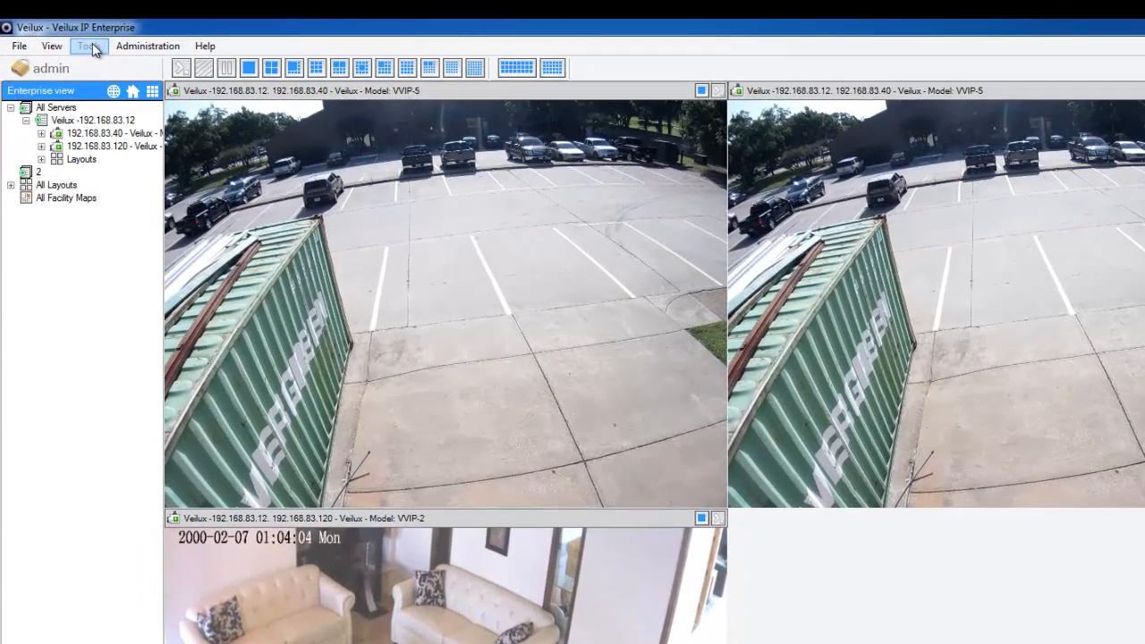
Step: Open the monitor options and examine the general, tools, live window, audio and startup settings
left_click(96, 51)
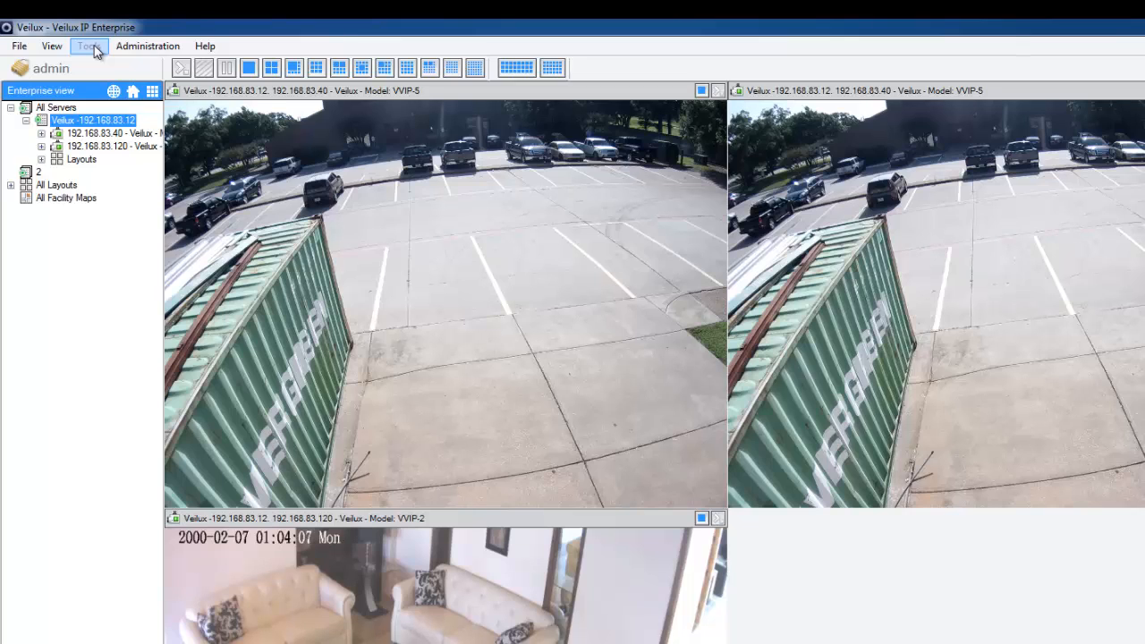
left_click(90, 46)
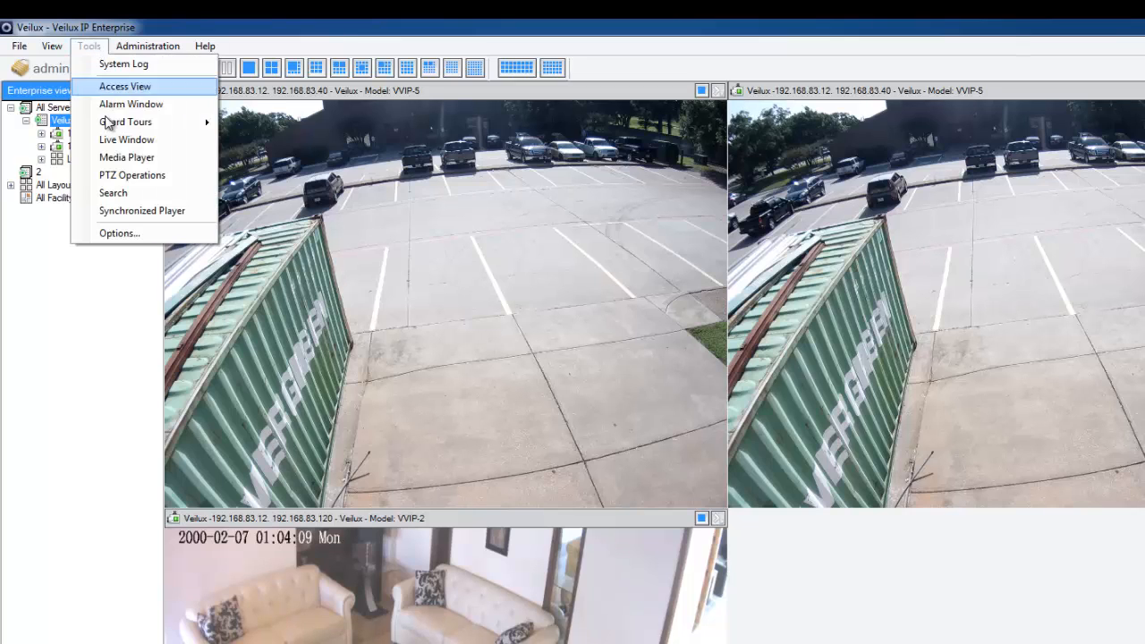
left_click(119, 234)
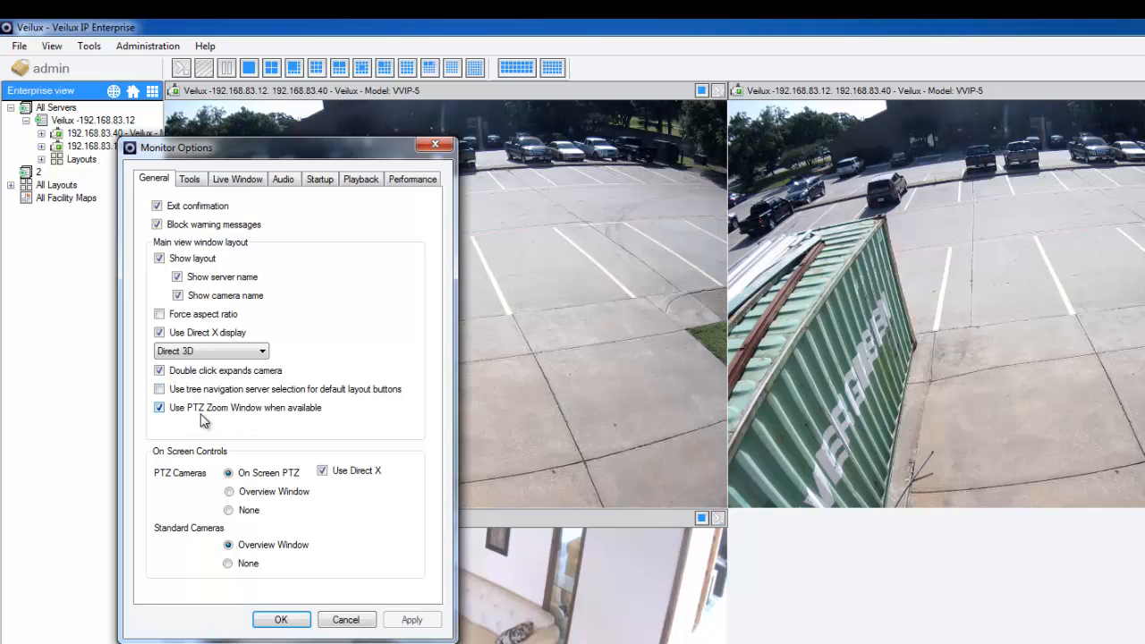
left_click(191, 179)
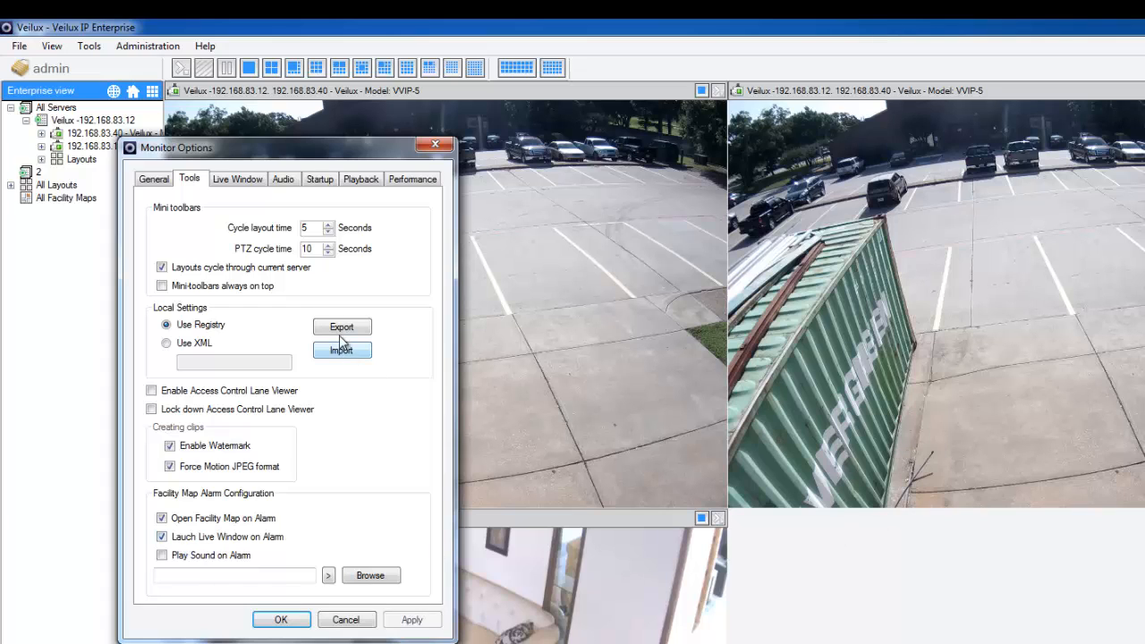
left_click(224, 181)
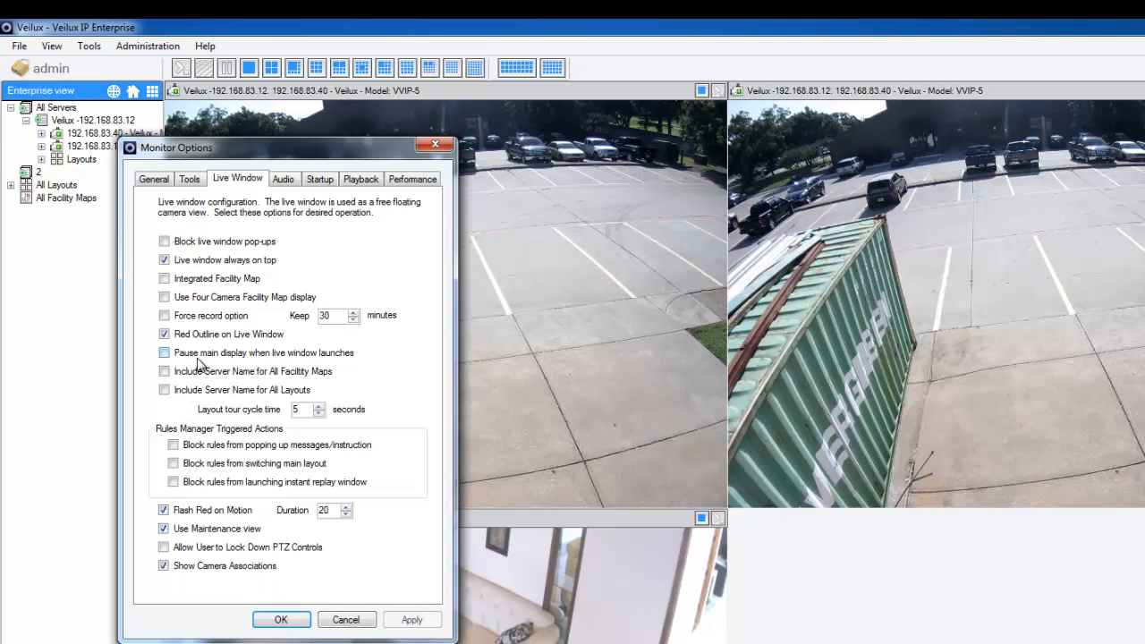
left_click(285, 181)
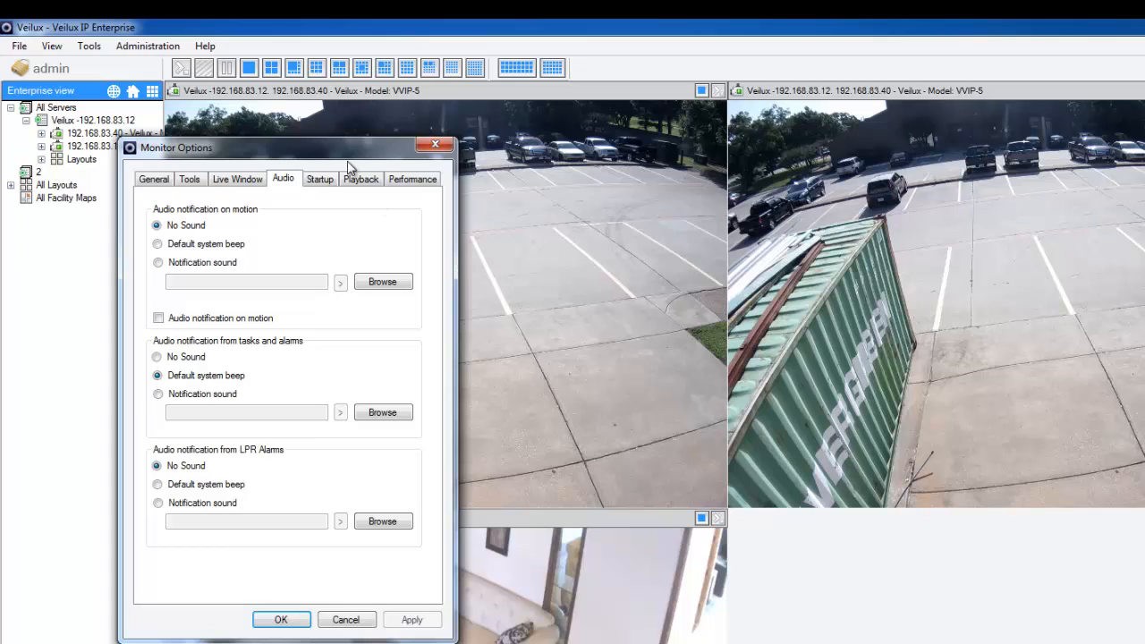
left_click(321, 180)
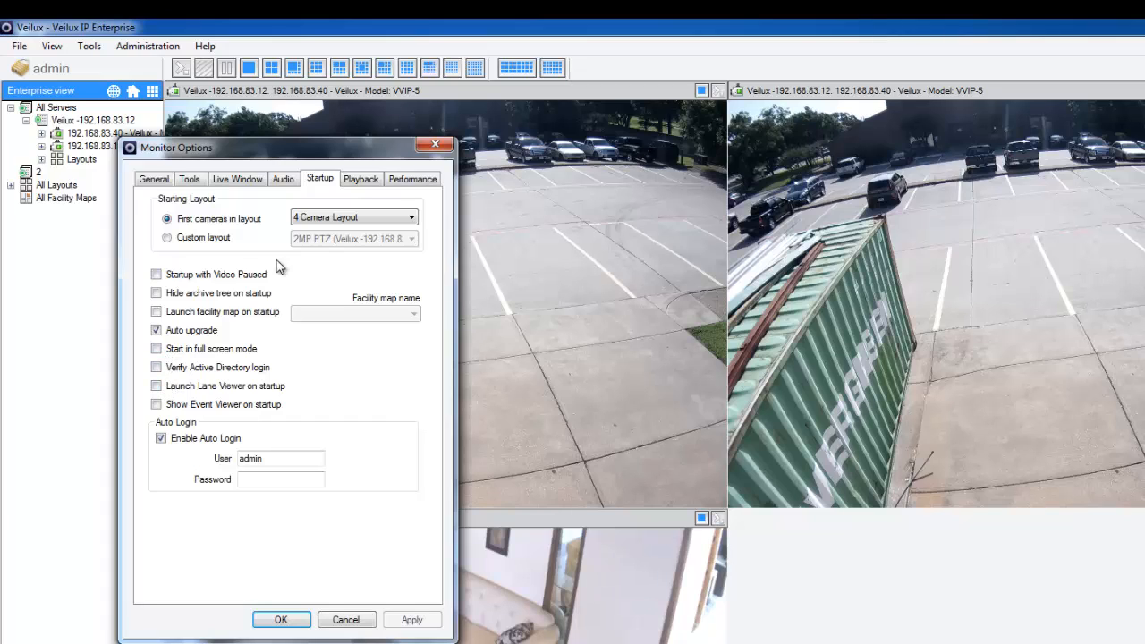
Step: Examine the playback settings, including the integrated player's initial size, and the performance settings, then close the monitor options without saving
left_click(359, 182)
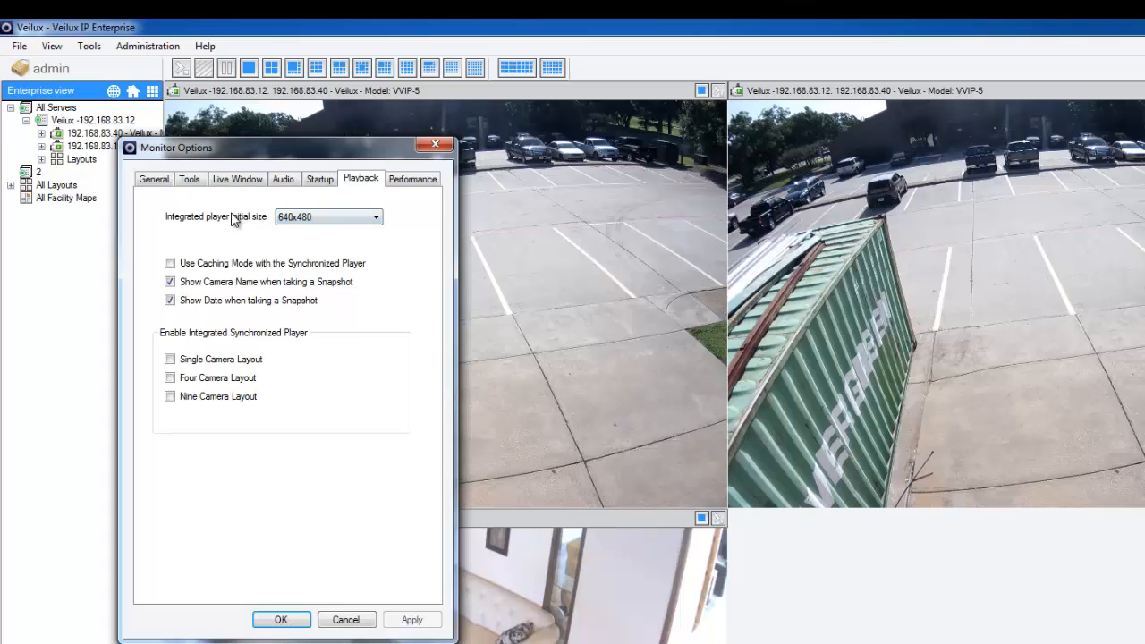
left_click(304, 219)
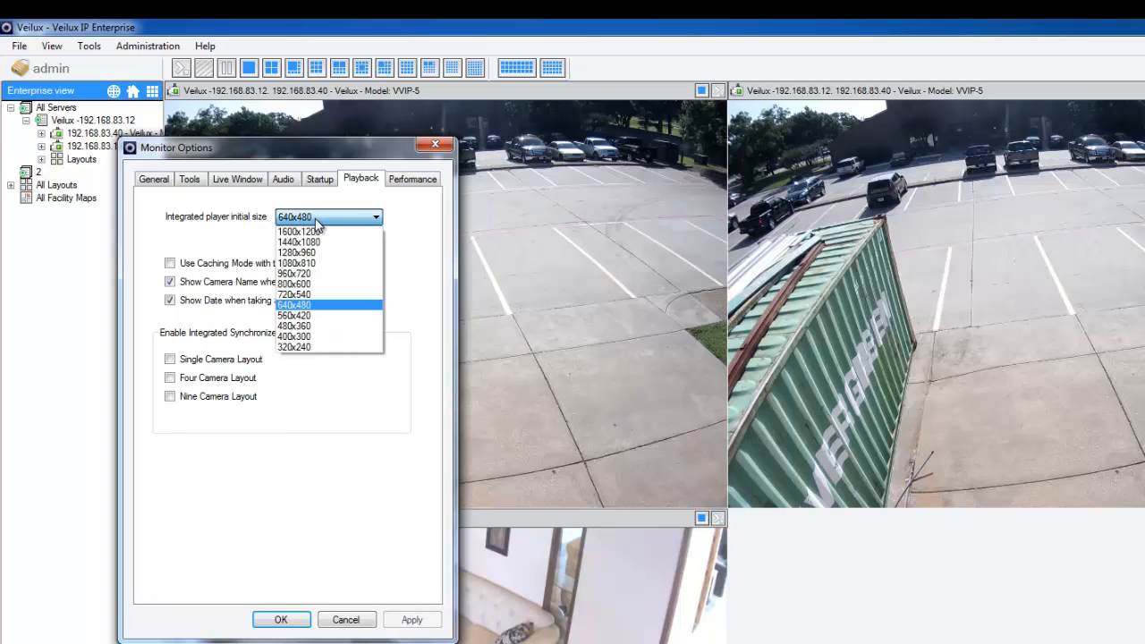
left_click(303, 306)
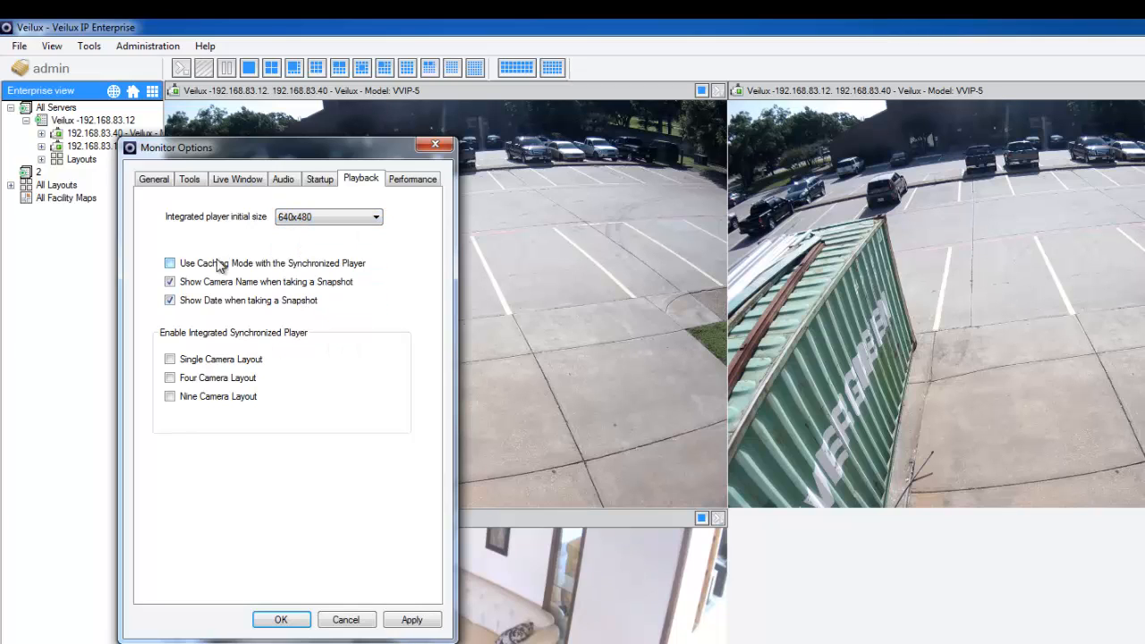
left_click(170, 299)
left_click(421, 179)
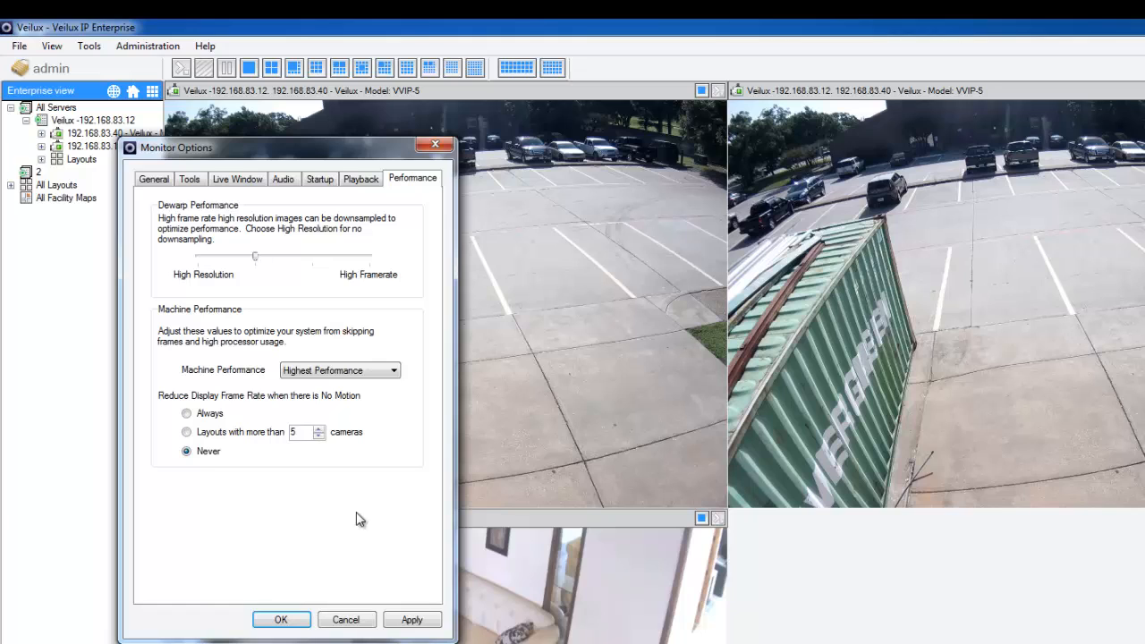
left_click(345, 619)
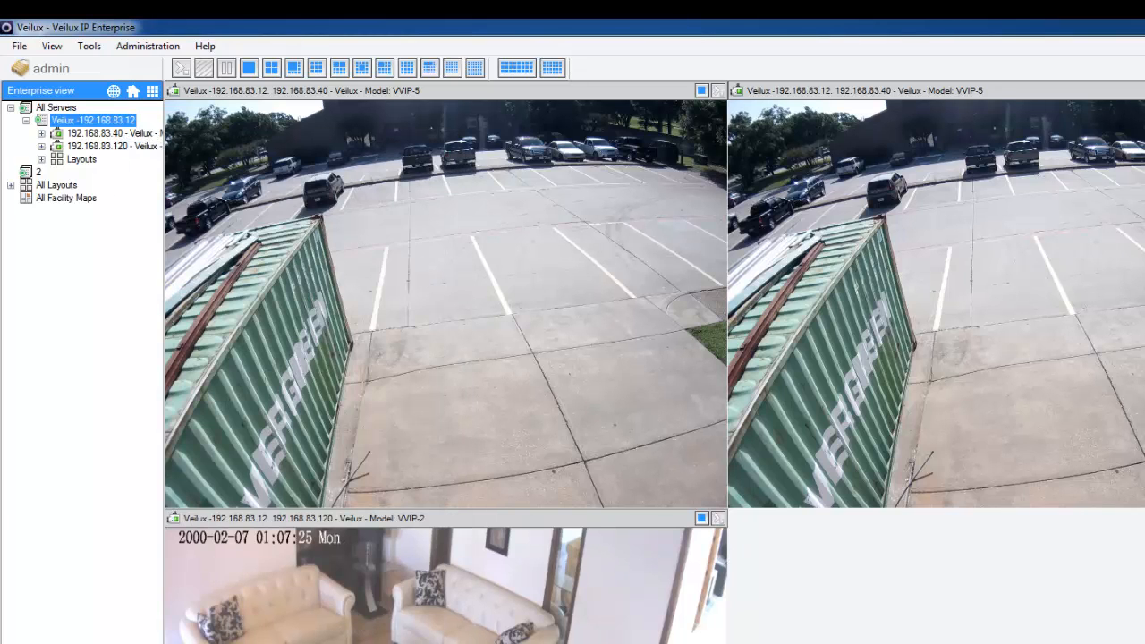